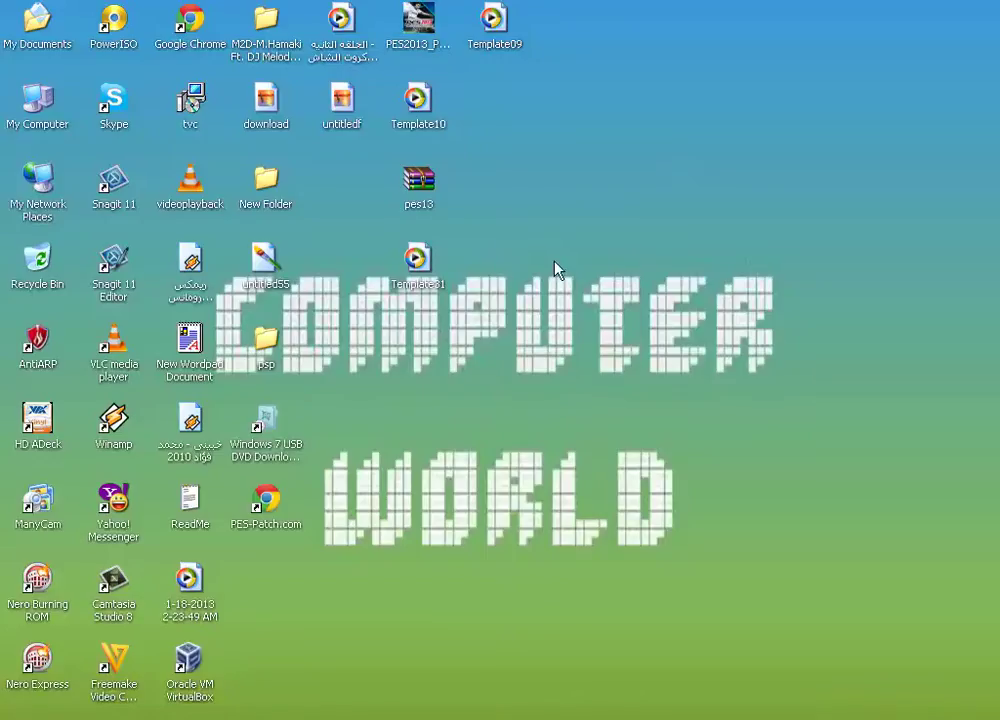
Open the D:\GAMES\pes13 folder and locate the Ronaldo registration file in it.
{"action": "double_click", "coordinate": [38, 105]}
{"action": "left_click", "coordinate": [518, 264]}
{"action": "double_click", "coordinate": [518, 264]}
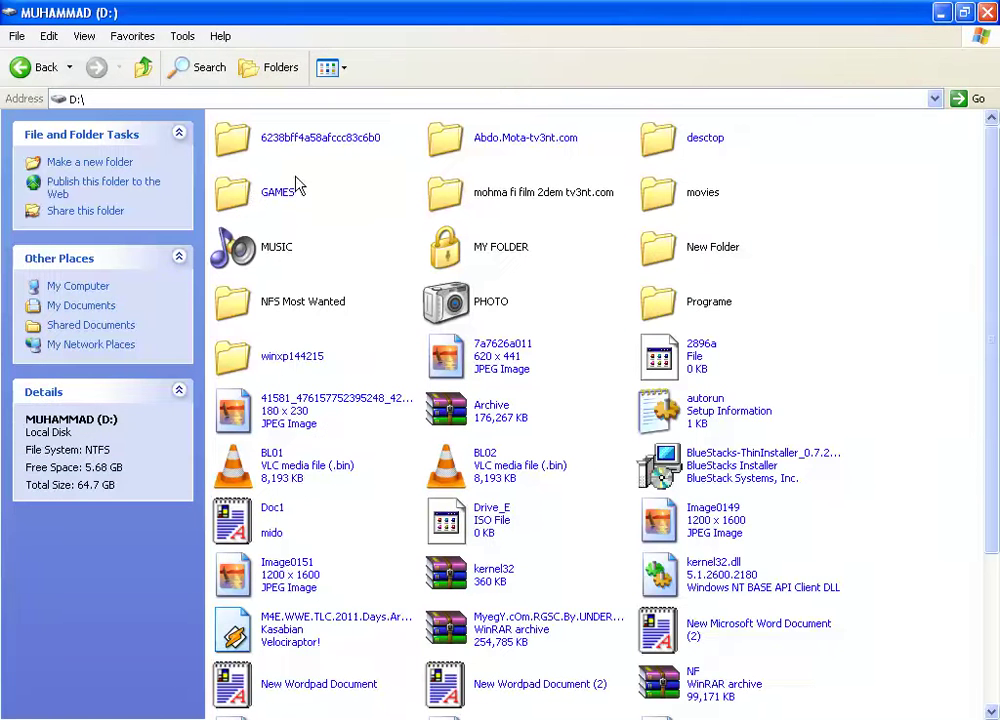
{"action": "double_click", "coordinate": [245, 195]}
{"action": "double_click", "coordinate": [277, 305]}
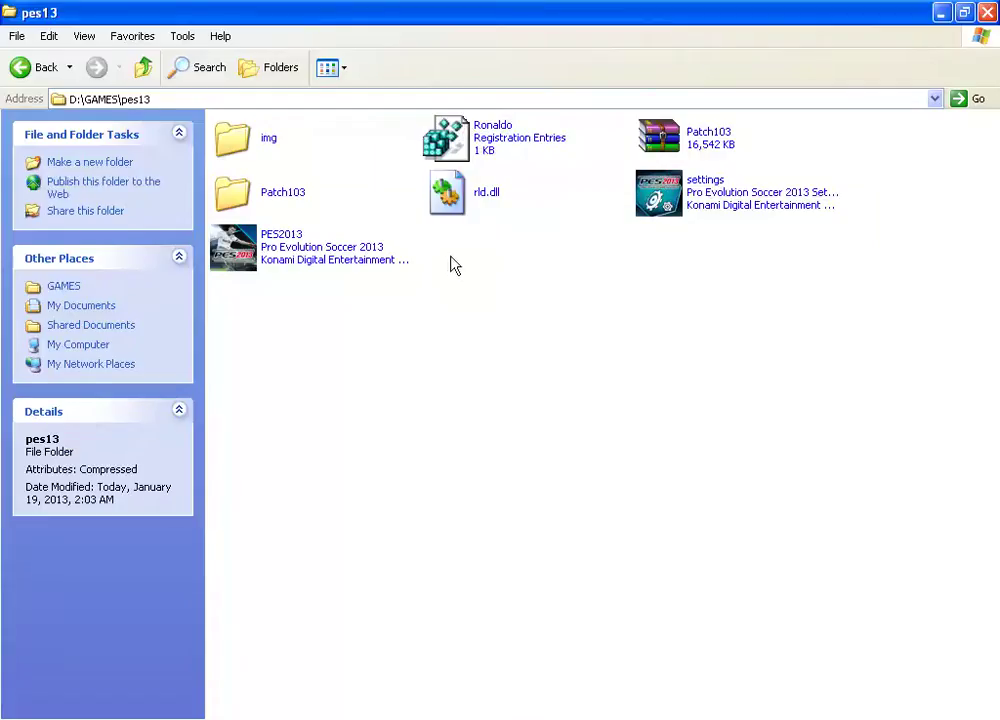
{"action": "left_click_drag", "start_coordinate": [471, 129], "coordinate": [565, 201]}
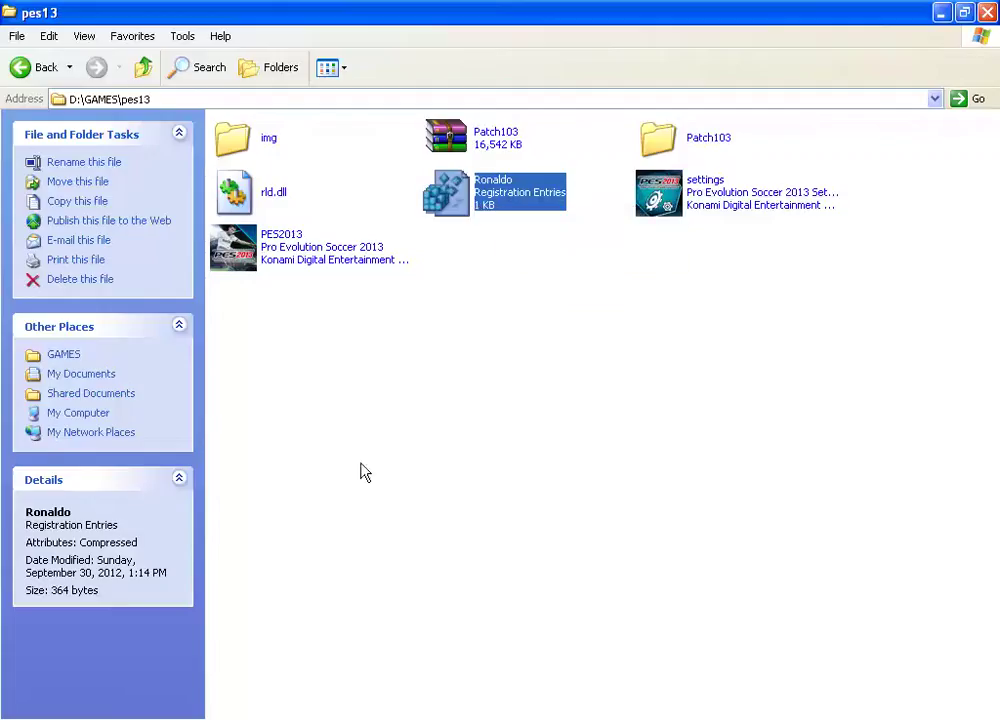
{"action": "left_click", "coordinate": [390, 458]}
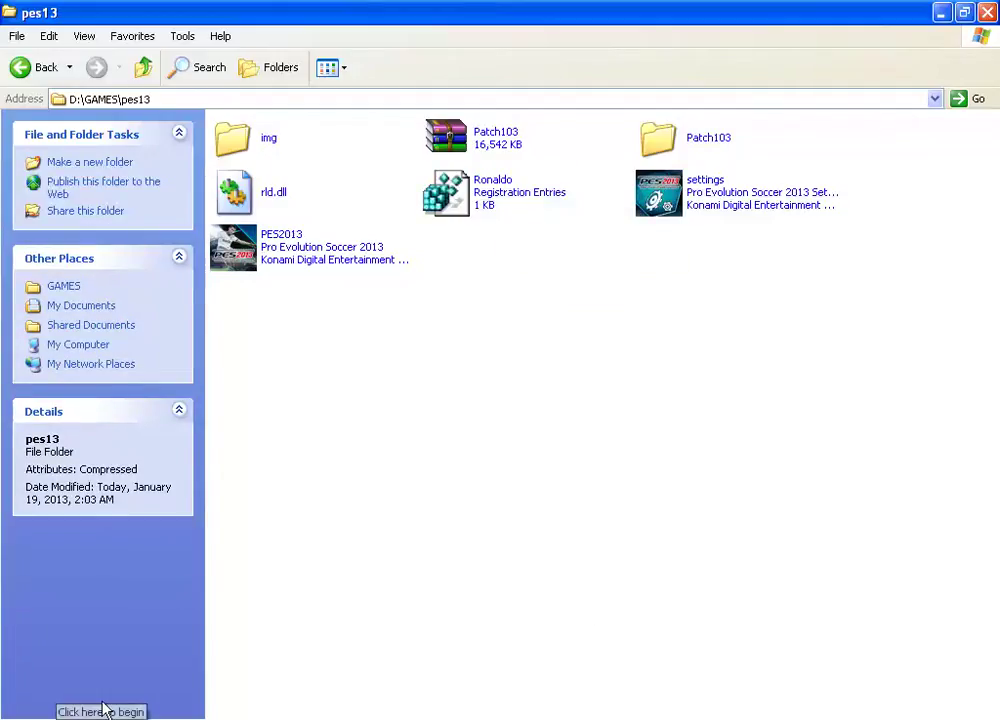
Open the Registry Editor by running regedit.
{"action": "key", "text": "super"}
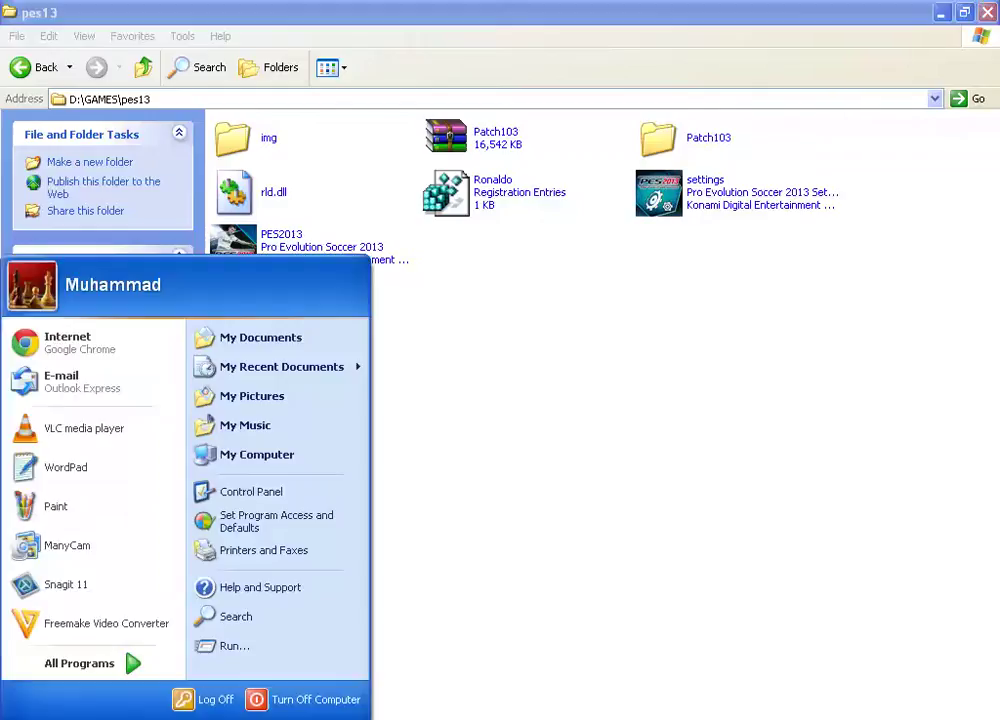
{"action": "left_click", "coordinate": [231, 656]}
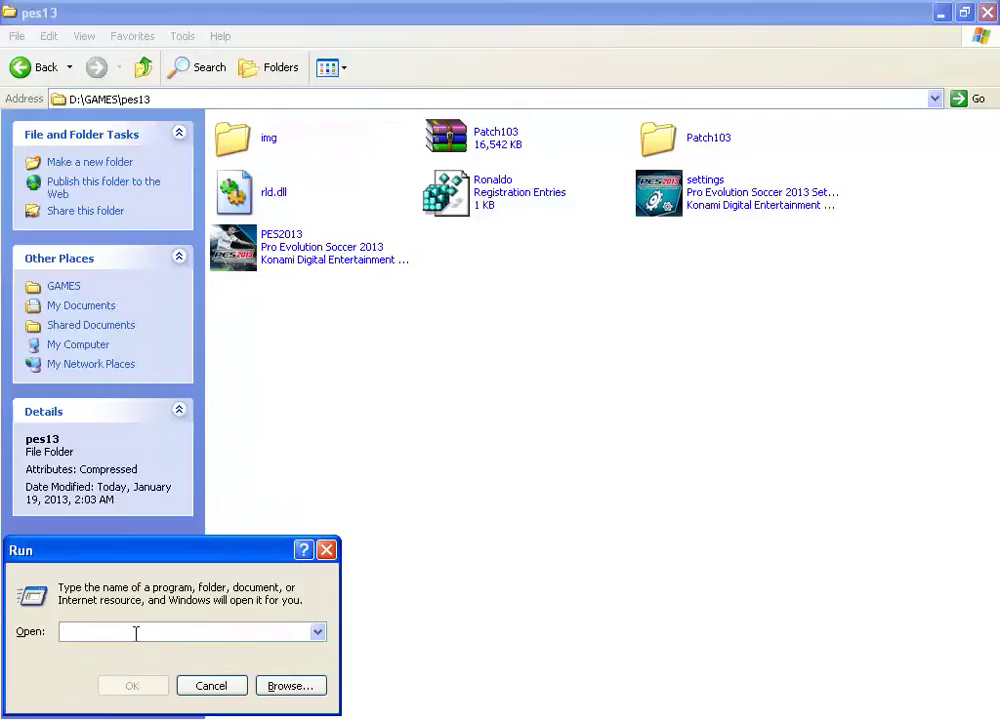
{"action": "type", "text": "regedit"}
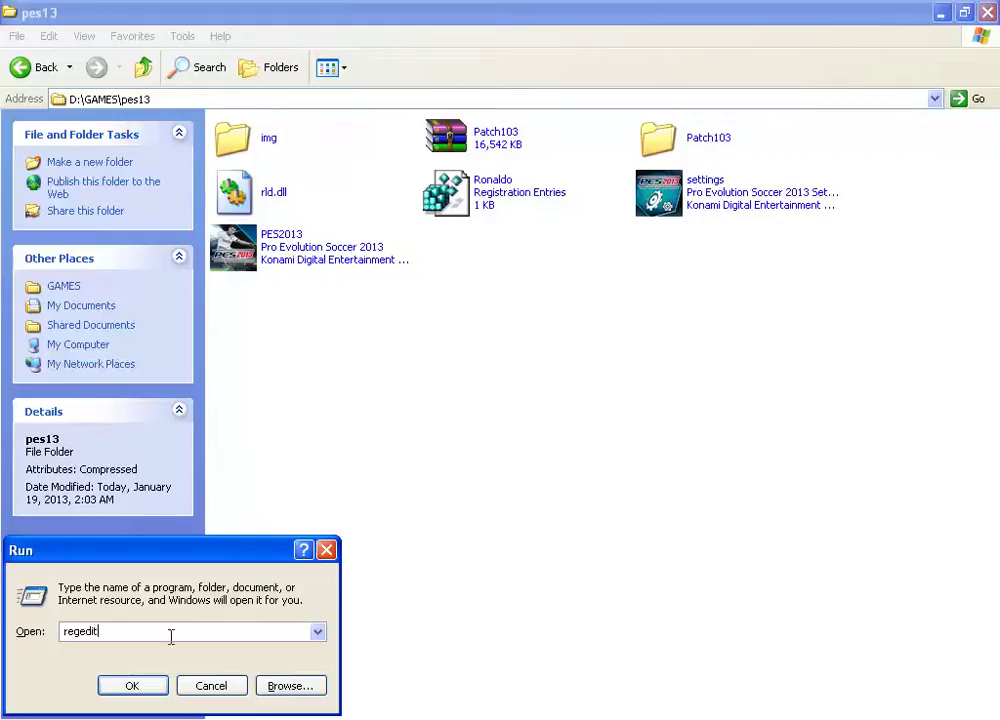
{"action": "left_click", "coordinate": [145, 688]}
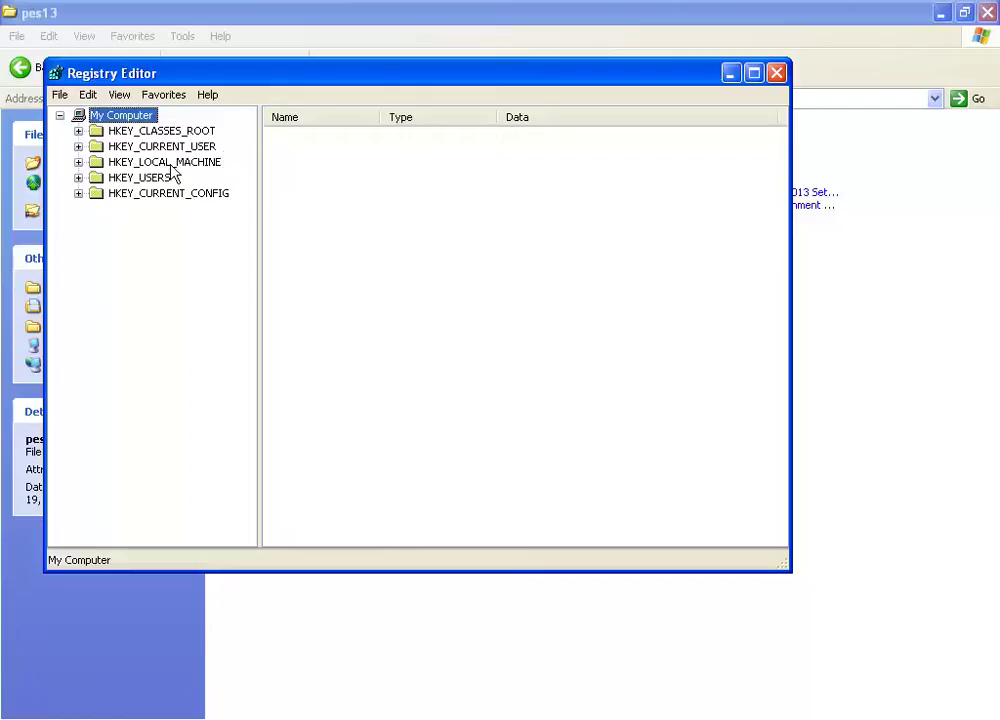
Navigate to the registry key HKEY_LOCAL_MACHINE\SOFTWARE\KONAMI\PES2013 and display its values.
{"action": "left_click", "coordinate": [78, 162]}
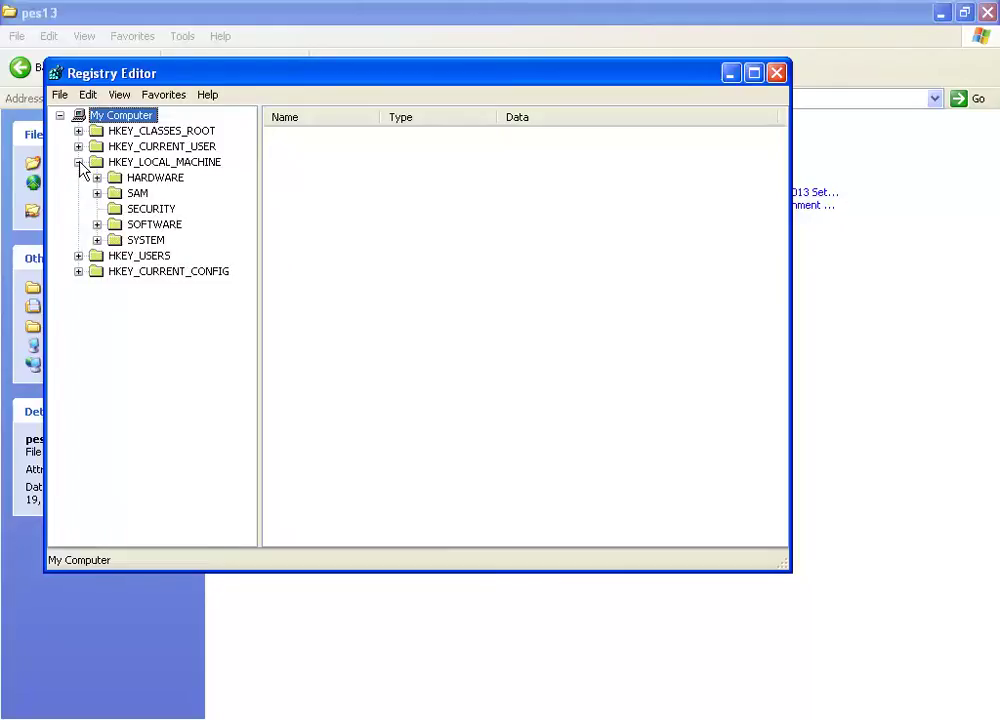
{"action": "left_click", "coordinate": [97, 224]}
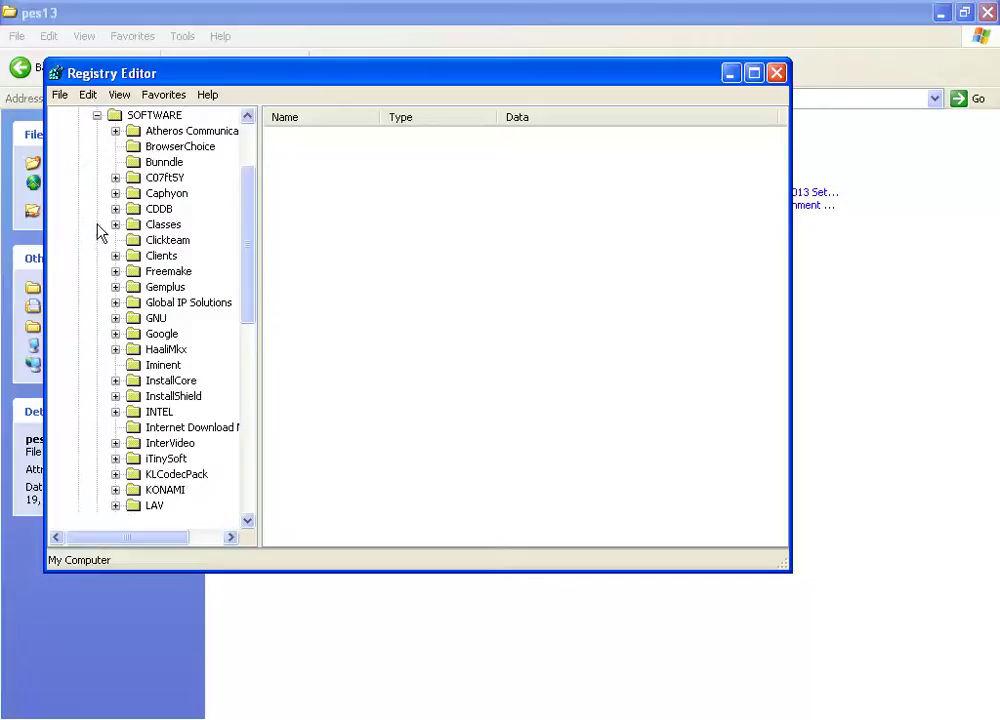
{"action": "left_click", "coordinate": [130, 115]}
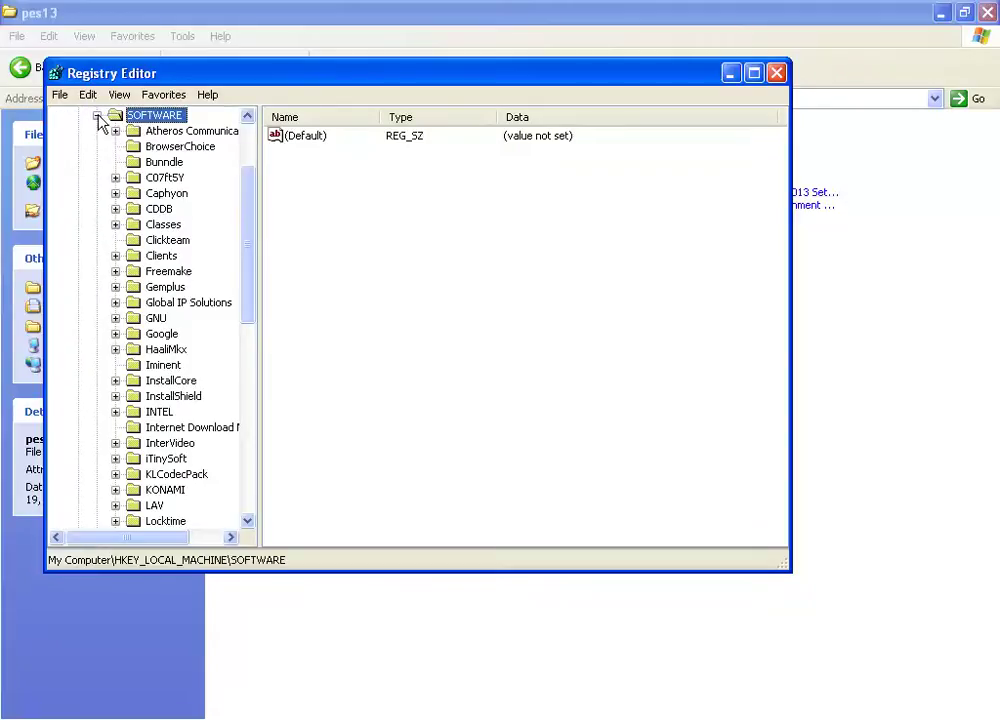
{"action": "mouse_move", "coordinate": [250, 200]}
{"action": "left_mouse_down"}
{"action": "mouse_move", "coordinate": [253, 238]}
{"action": "mouse_move", "coordinate": [245, 217]}
{"action": "left_mouse_up"}
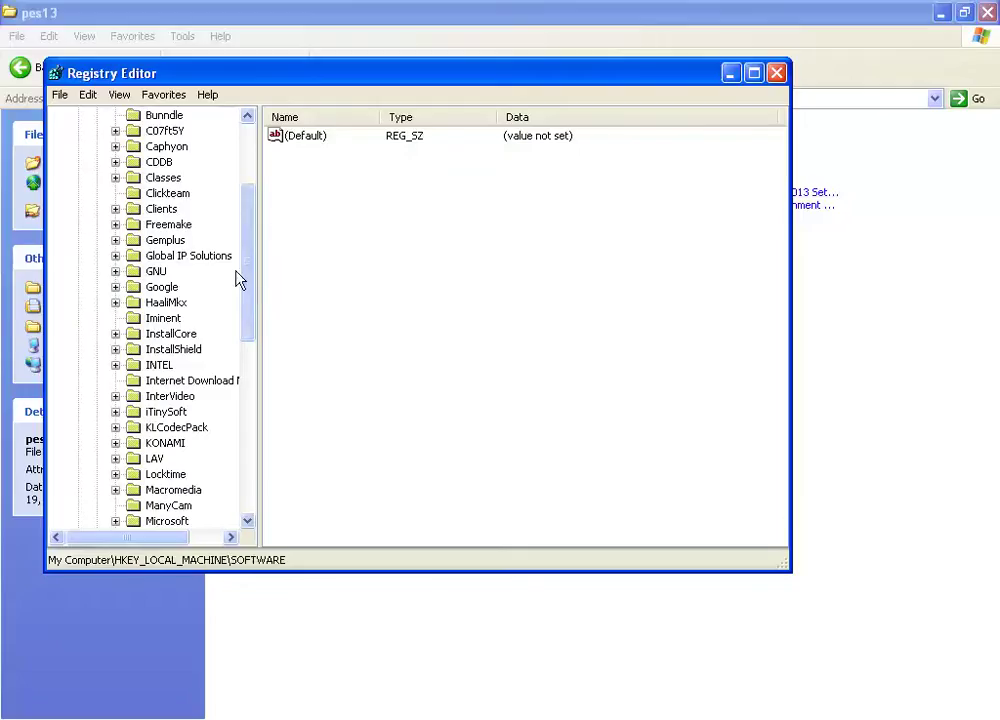
{"action": "scroll", "coordinate": [248, 260], "scroll_direction": "up", "scroll_amount": 3}
{"action": "left_click_drag", "start_coordinate": [257, 228], "coordinate": [257, 279]}
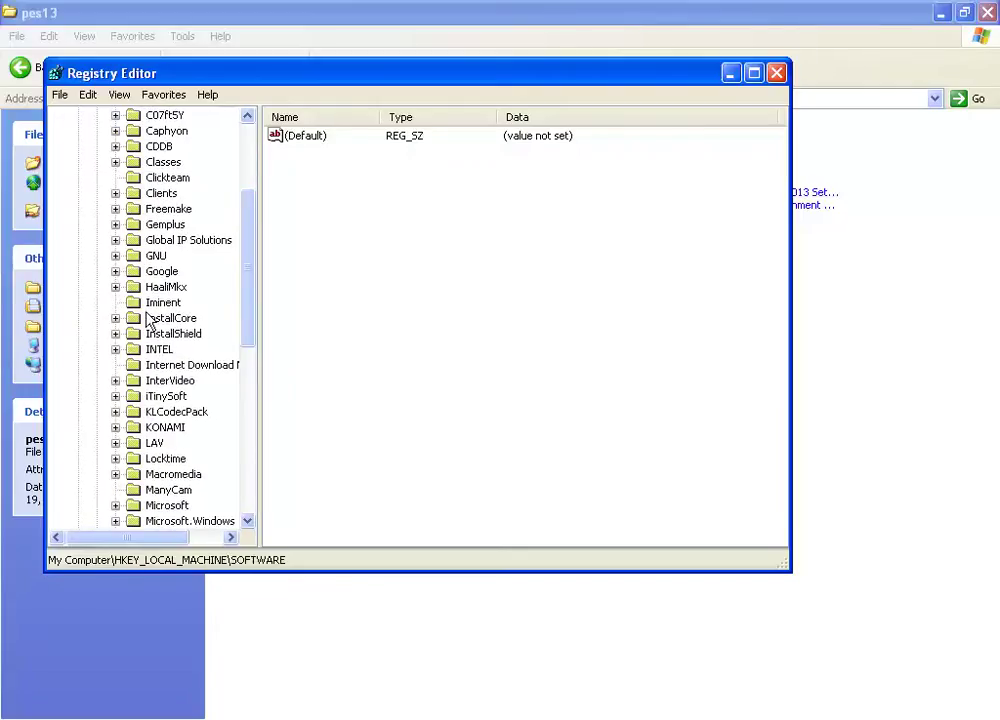
{"action": "left_click", "coordinate": [158, 428]}
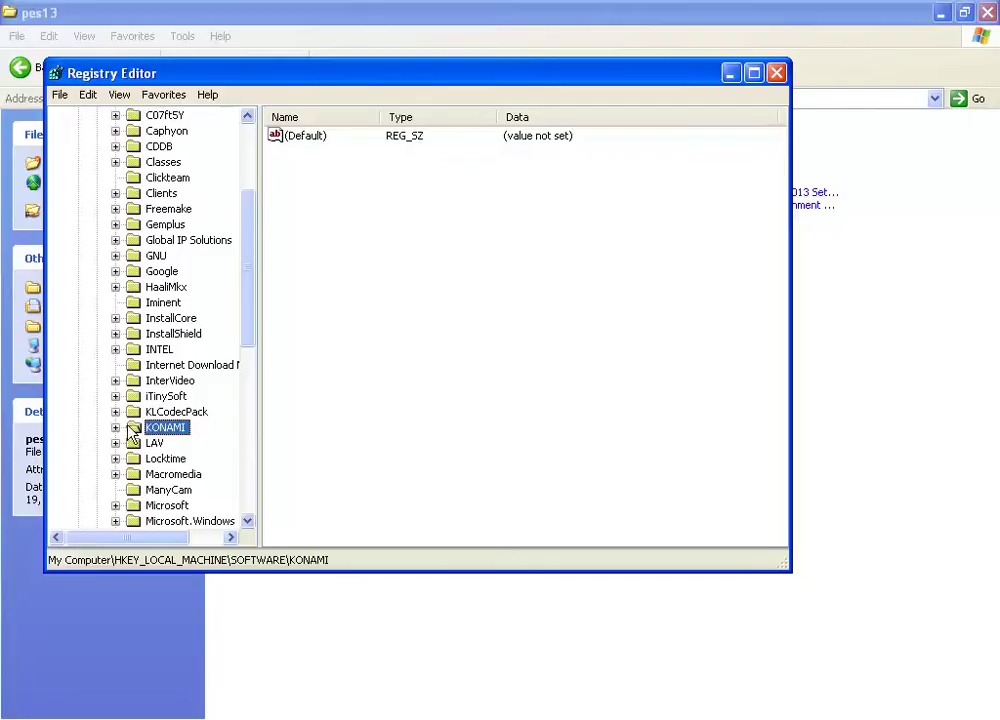
{"action": "left_click", "coordinate": [116, 428]}
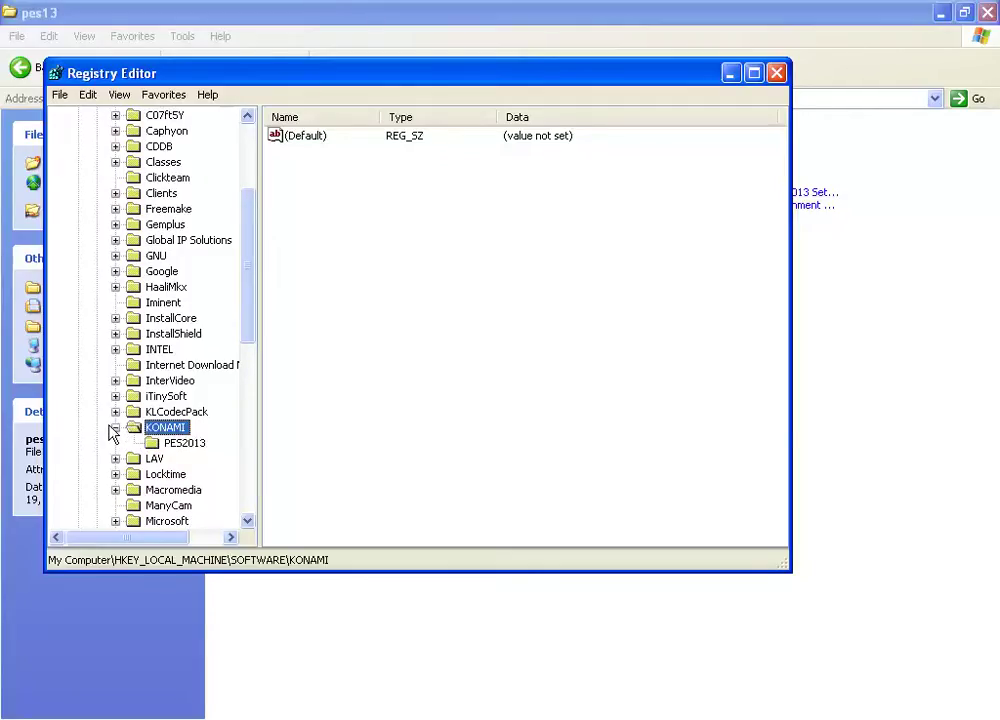
{"action": "left_click", "coordinate": [163, 443]}
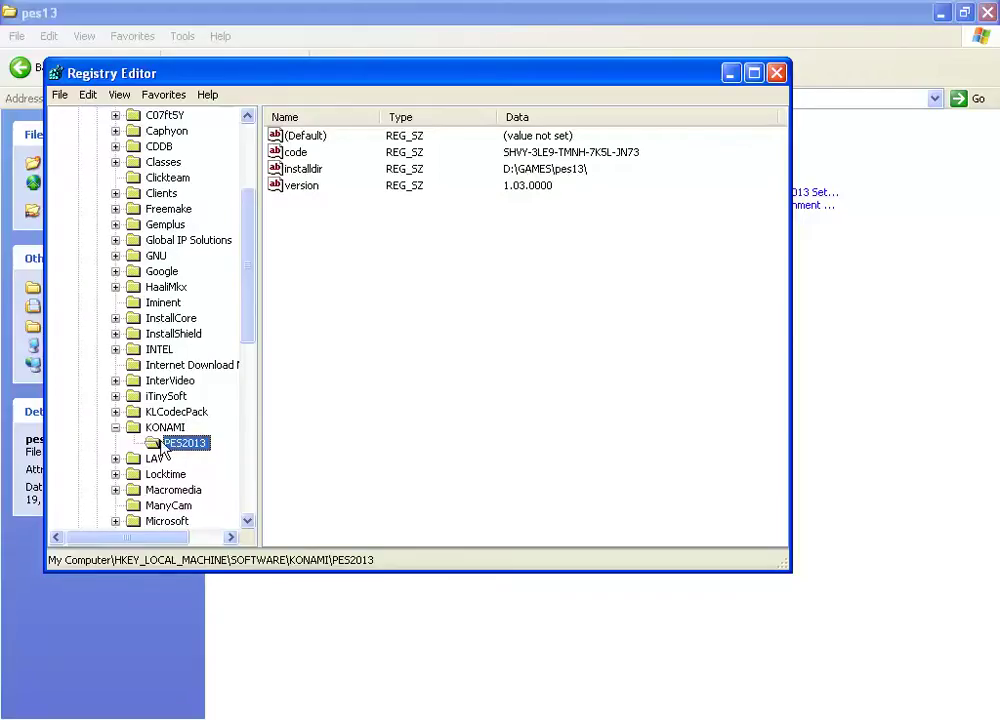
Export the PES2013 key to the desktop as a registration file named with the account owner's first name, and close the Registry Editor.
{"action": "right_click", "coordinate": [182, 443]}
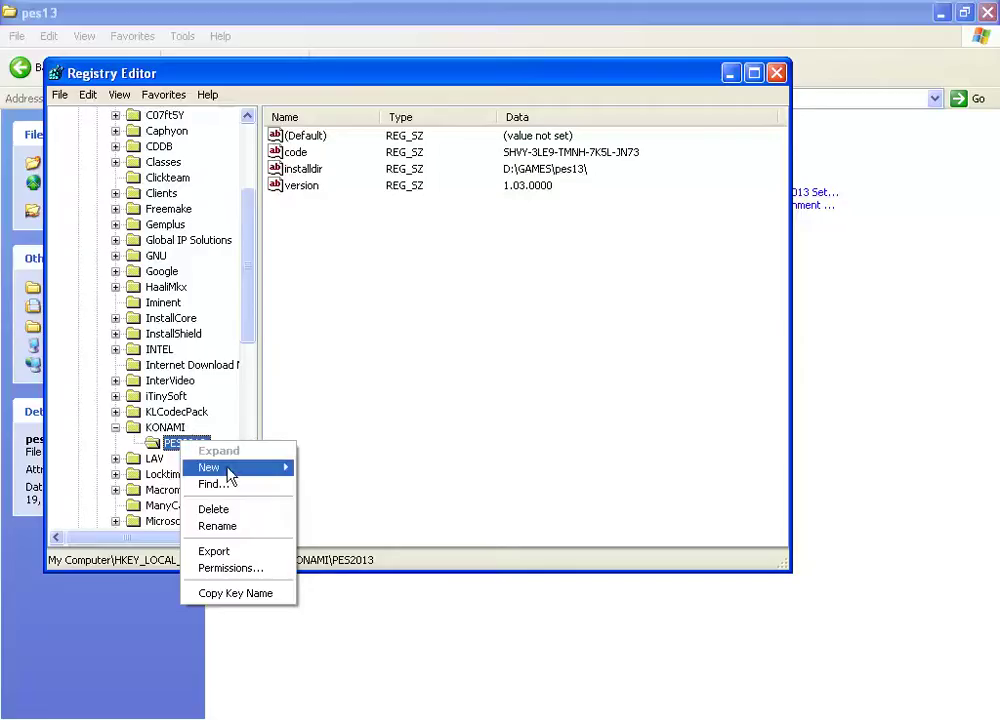
{"action": "left_click", "coordinate": [213, 552]}
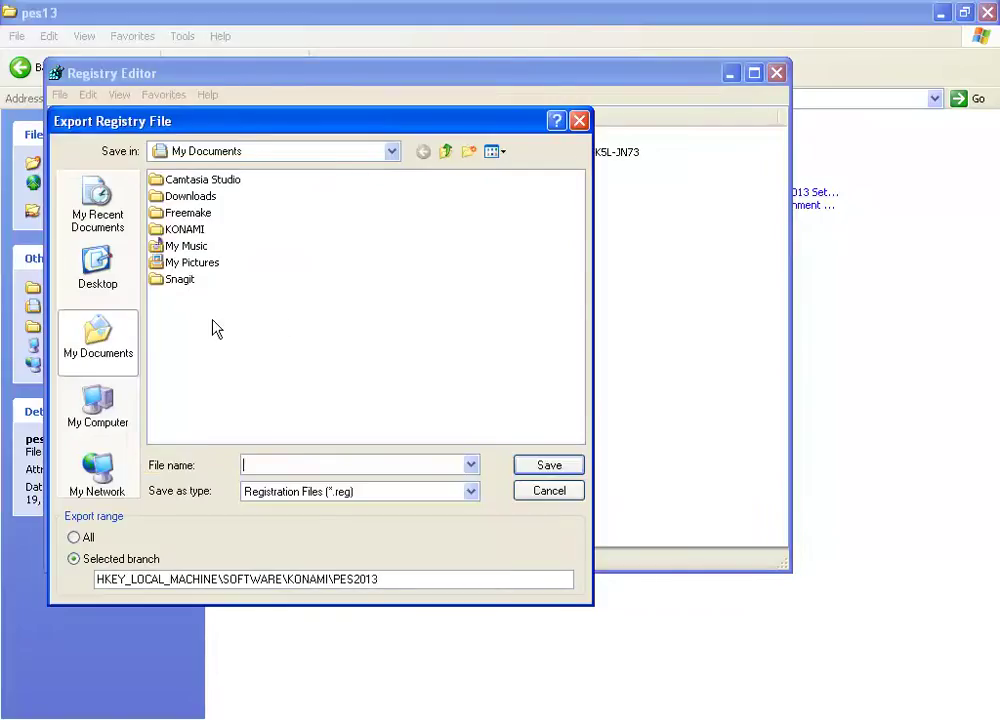
{"action": "left_click", "coordinate": [95, 287]}
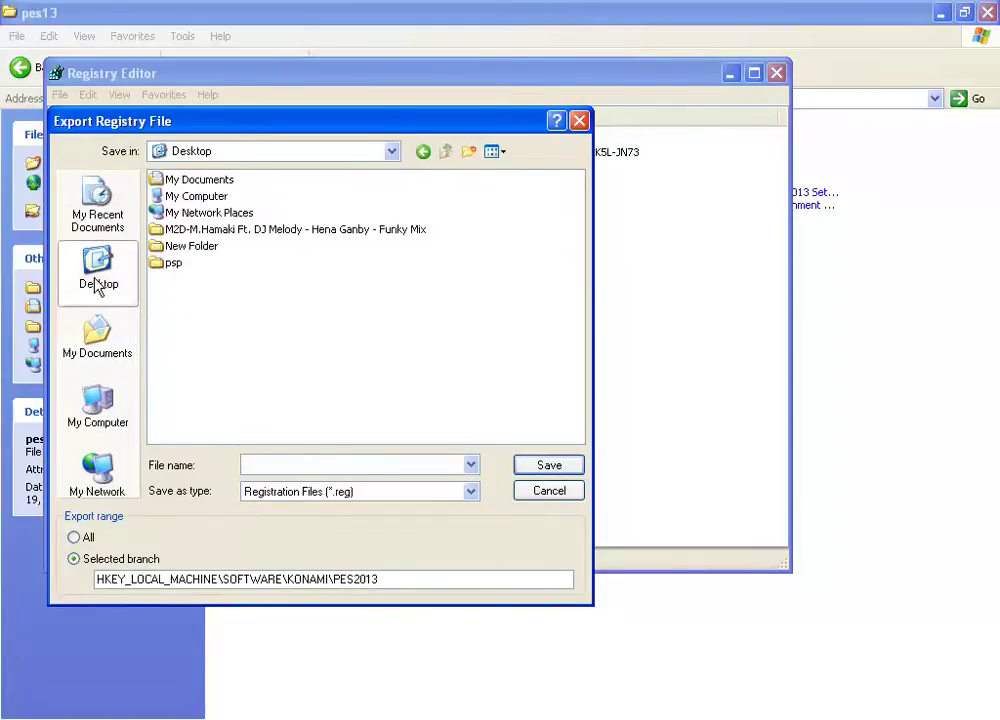
{"action": "left_click", "coordinate": [292, 460]}
{"action": "type", "text": "muhammad"}
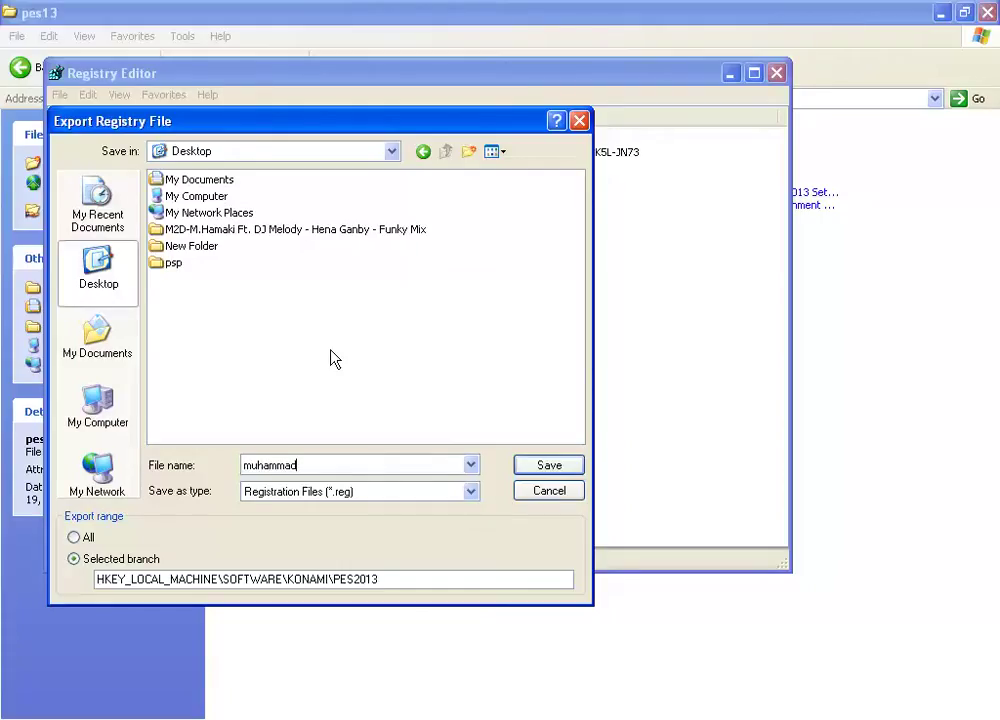
{"action": "left_click", "coordinate": [550, 466]}
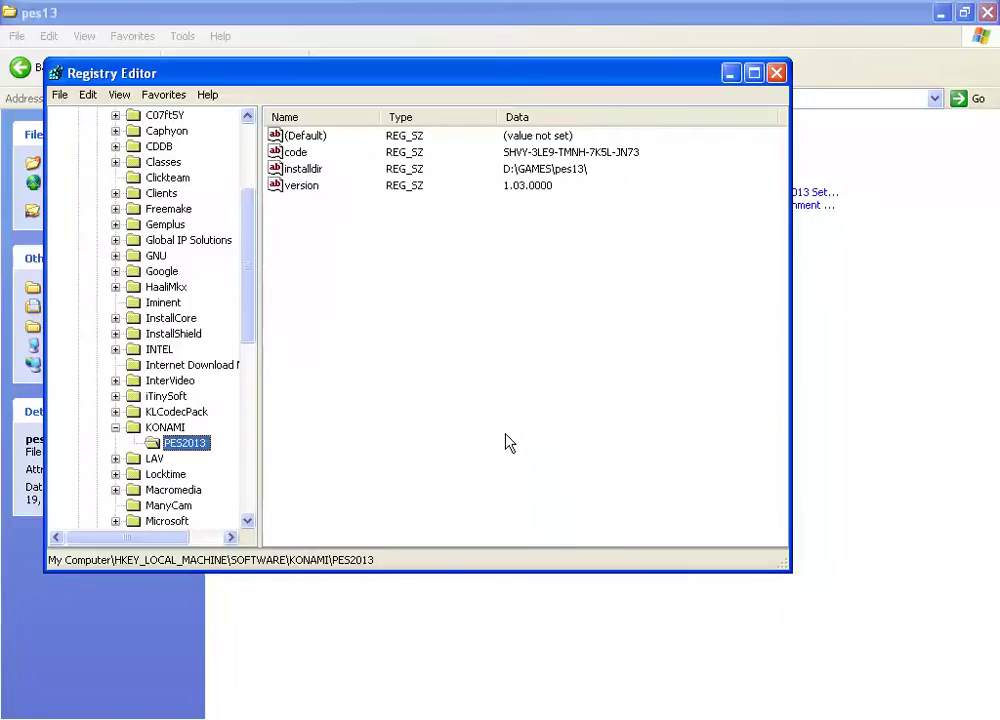
{"action": "left_click", "coordinate": [778, 75]}
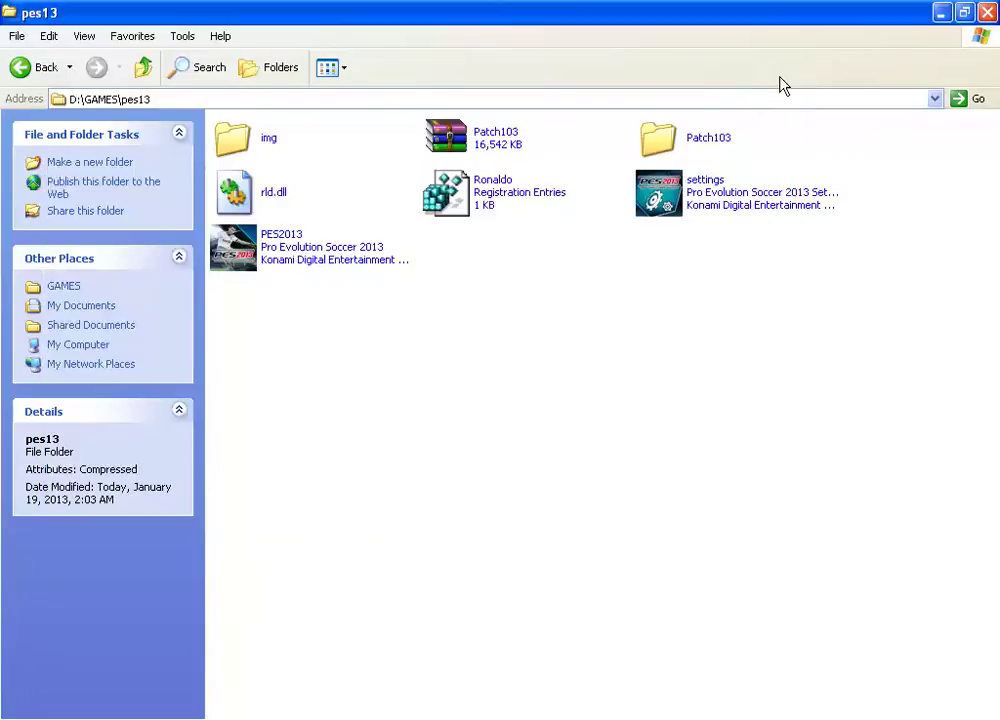
Show the desktop and move the exported registration file to an empty area away from the other icons.
{"action": "left_click", "coordinate": [941, 12]}
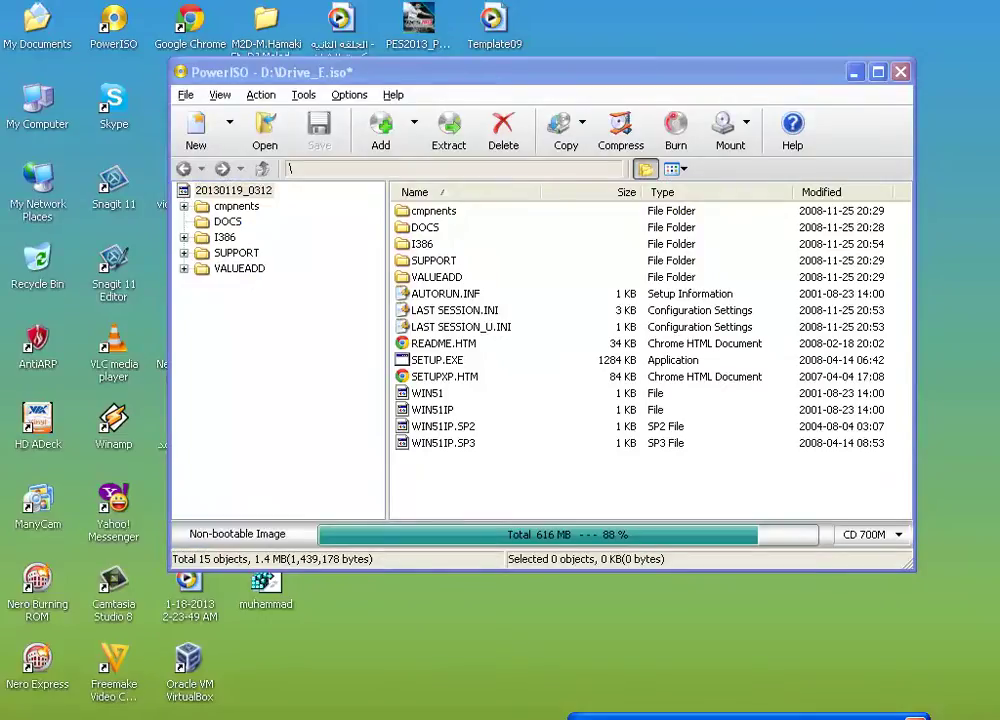
{"action": "key", "text": "super+d"}
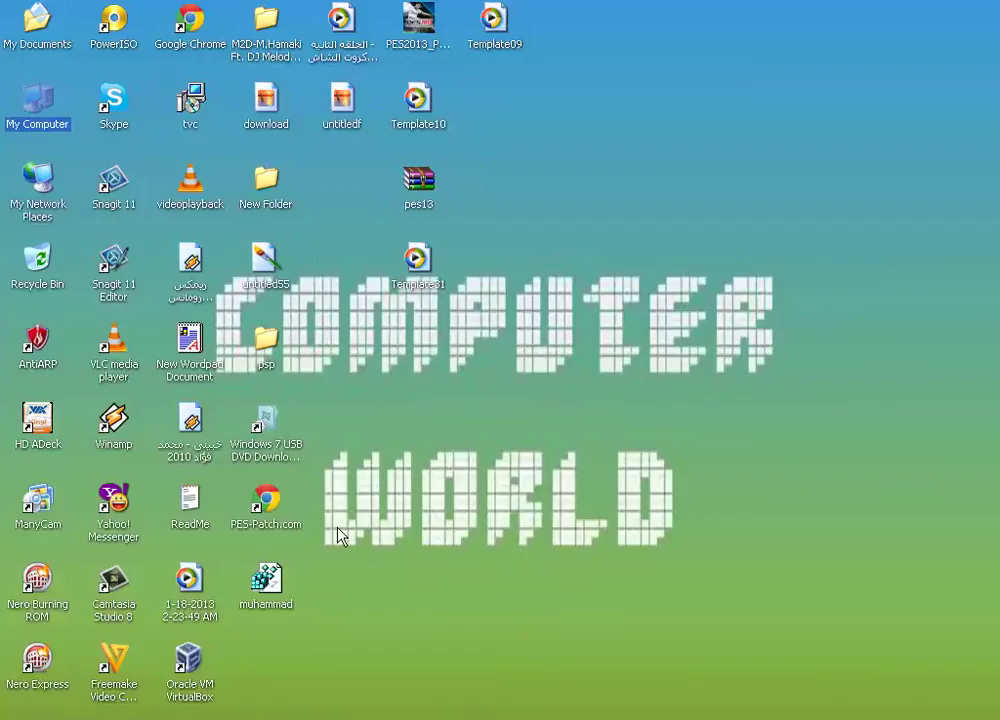
{"action": "left_click_drag", "start_coordinate": [266, 590], "coordinate": [724, 180]}
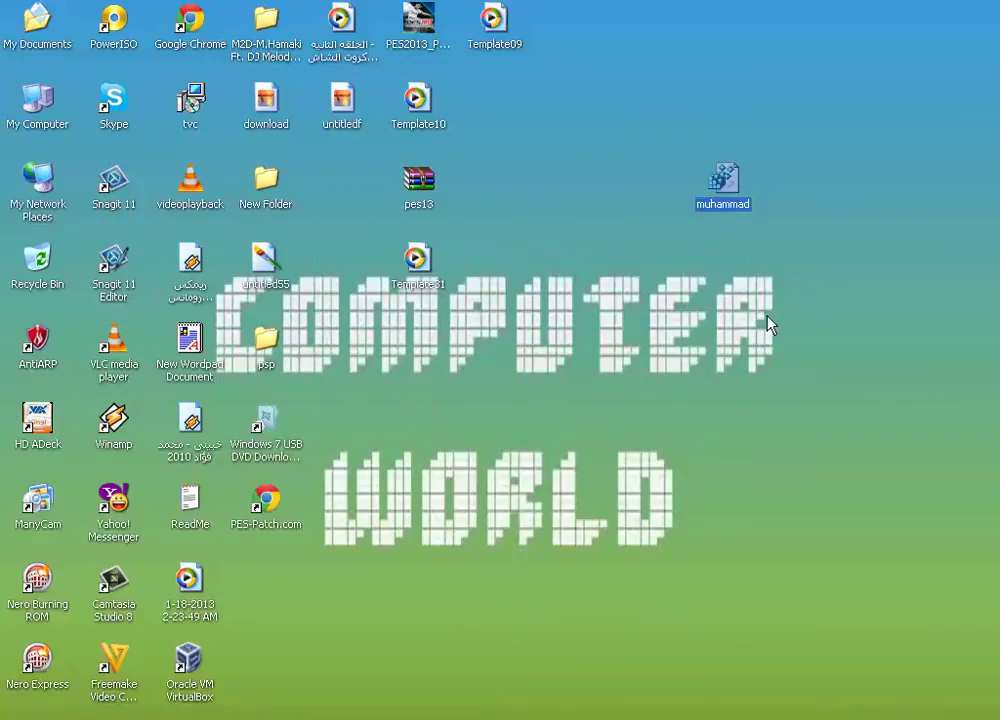
{"action": "left_click", "coordinate": [775, 195]}
{"action": "left_click", "coordinate": [720, 165]}
Merge the exported registration file on the desktop into the registry.
{"action": "double_click", "coordinate": [725, 190]}
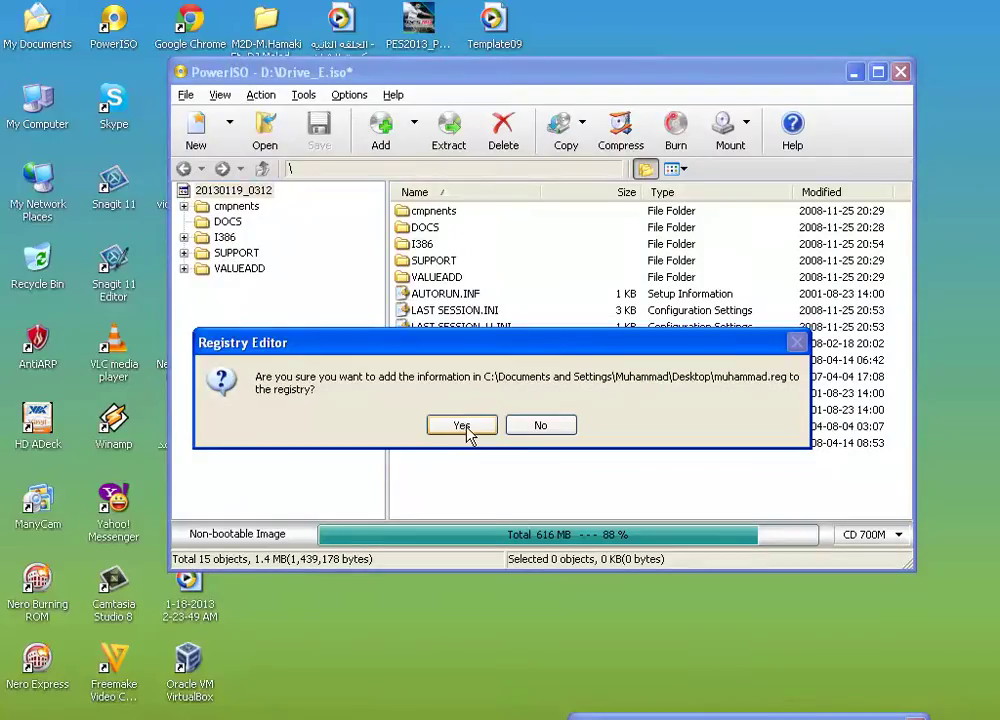
{"action": "left_click", "coordinate": [462, 428]}
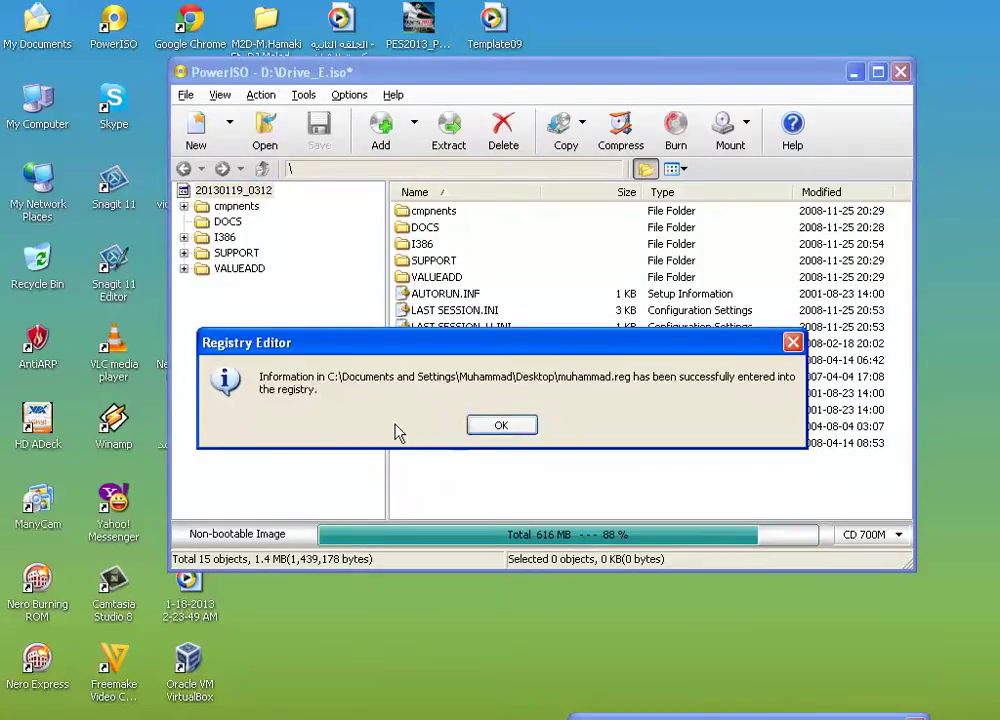
{"action": "left_click", "coordinate": [501, 426]}
{"action": "left_click", "coordinate": [503, 427]}
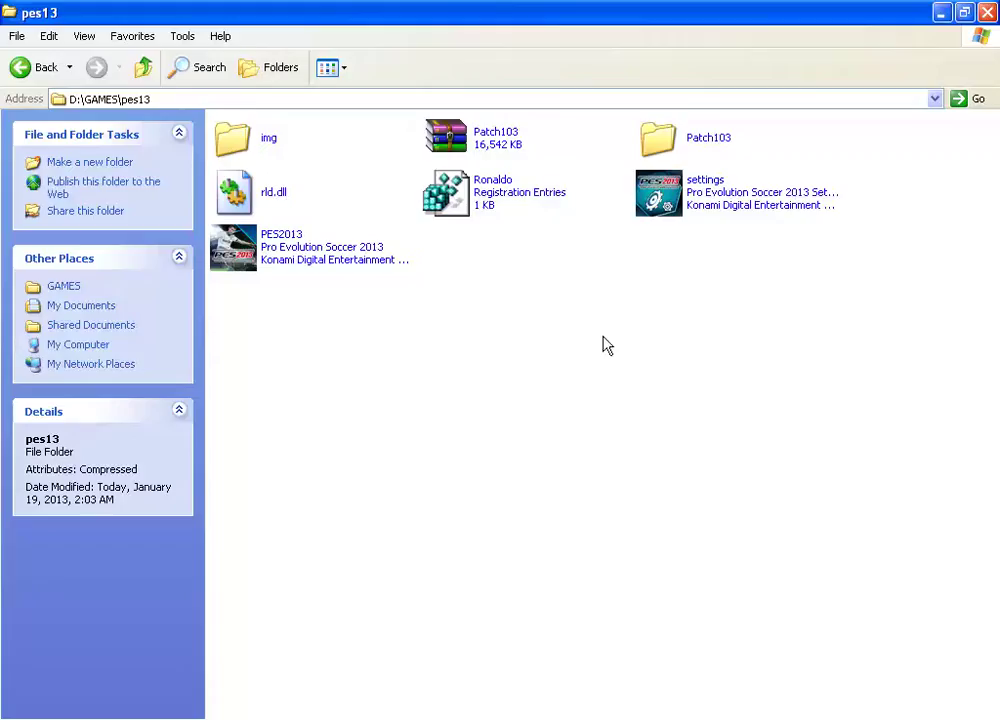
Accept the current display settings in the Pro Evolution Soccer 2013 settings application and launch PES2013 from the pes13 folder.
{"action": "double_click", "coordinate": [686, 185]}
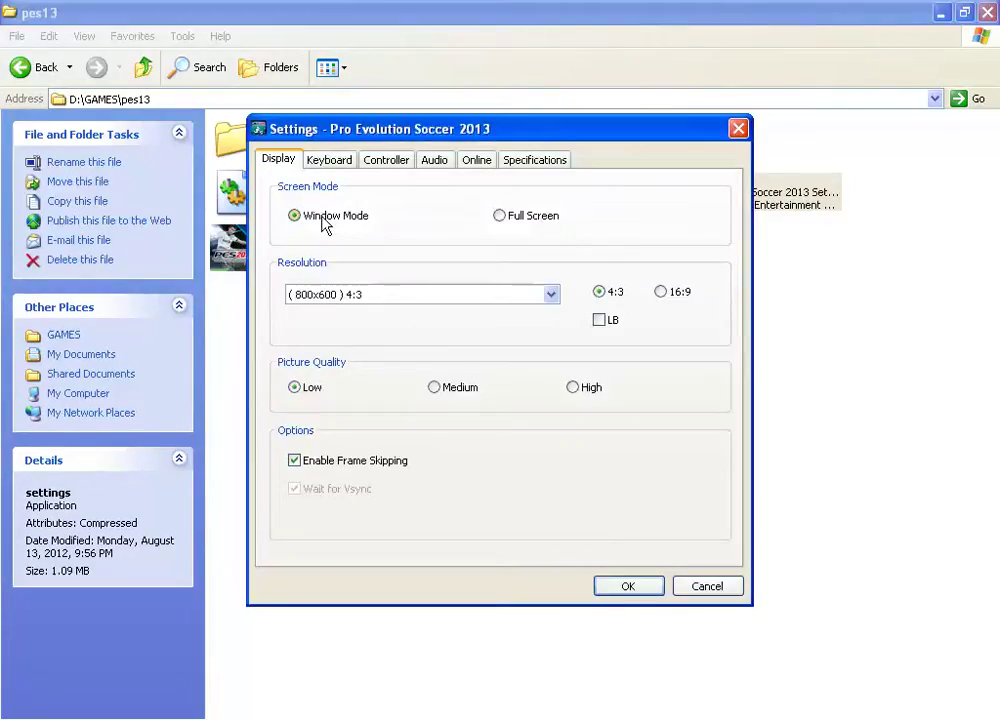
{"action": "left_click", "coordinate": [630, 589]}
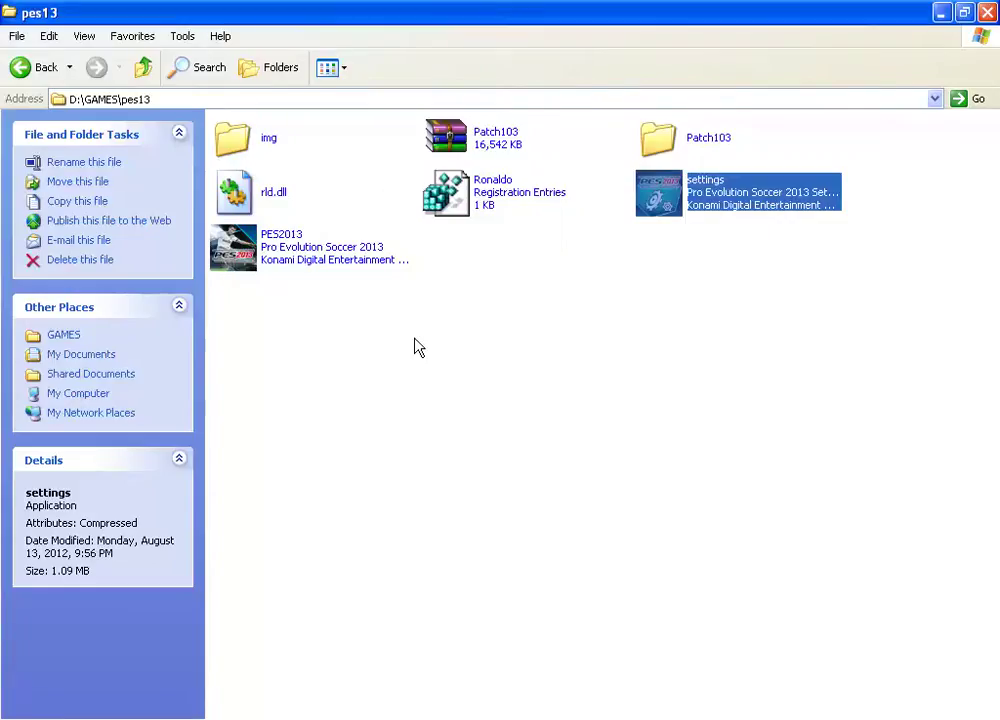
{"action": "left_click", "coordinate": [292, 248]}
{"action": "mouse_move", "coordinate": [281, 250]}
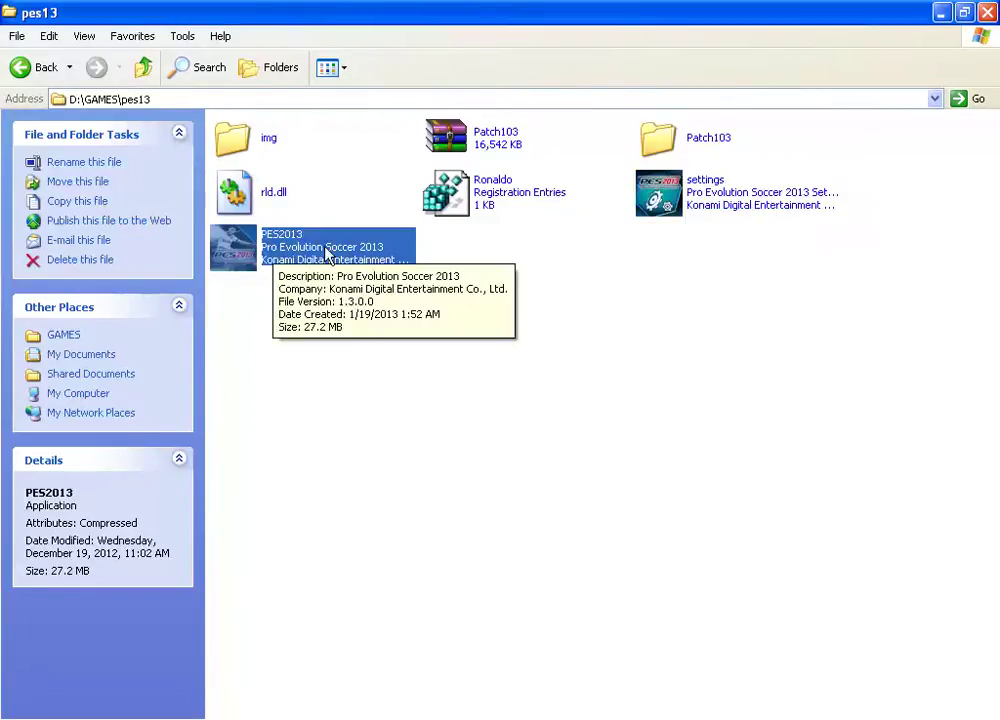
{"action": "double_click", "coordinate": [281, 250]}
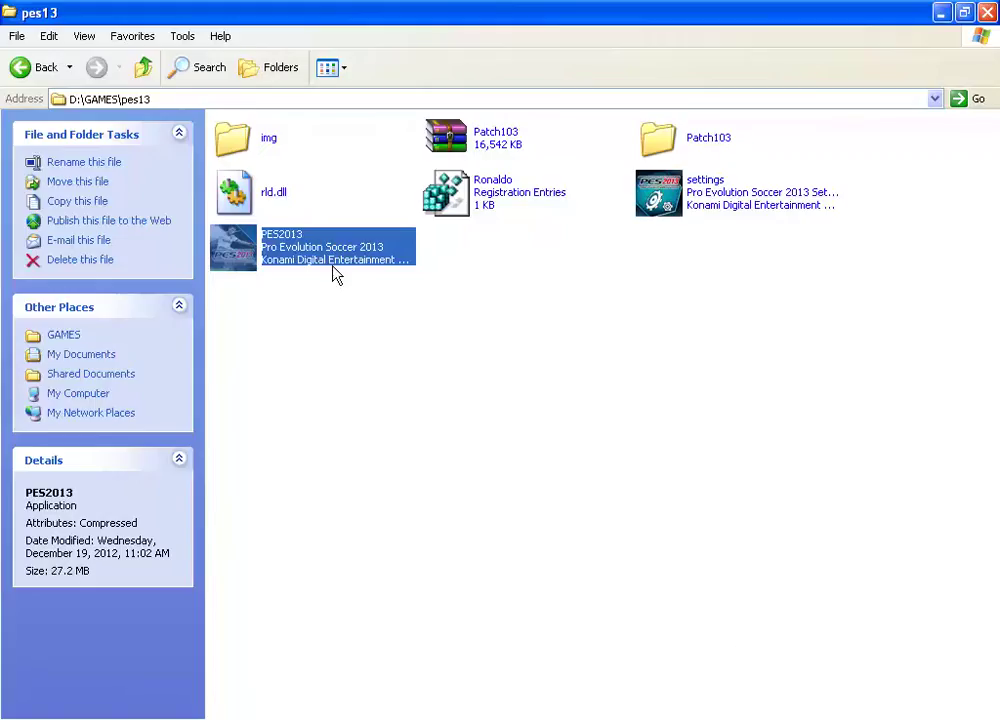
Quit Pro Evolution Soccer 2013 and return to the desktop.
{"action": "mouse_move", "coordinate": [286, 225]}
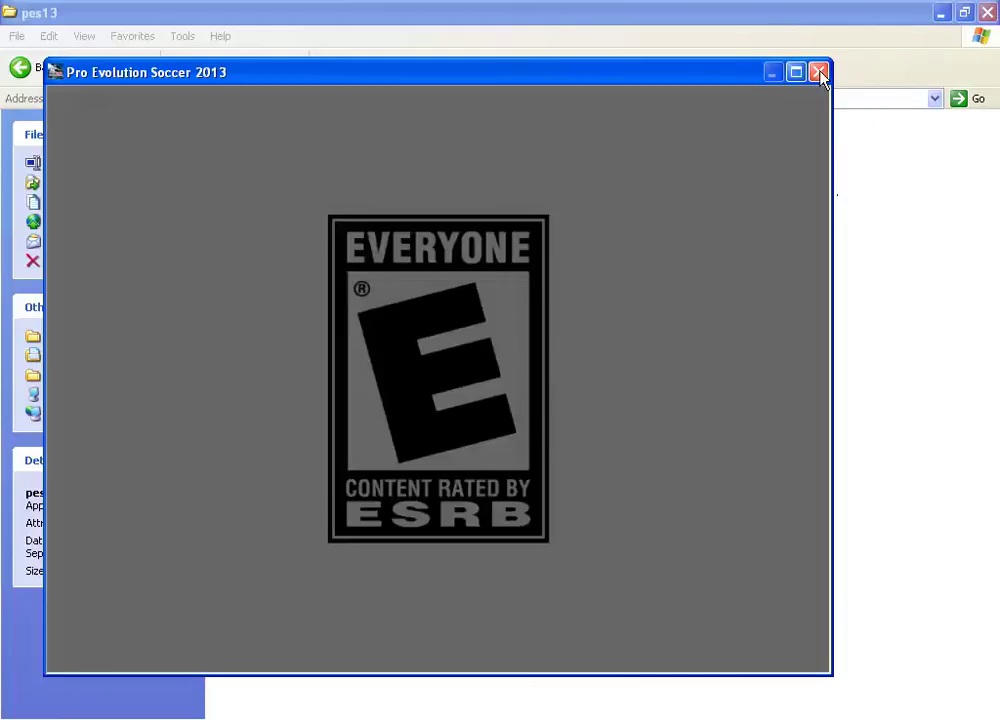
{"action": "left_click", "coordinate": [818, 72]}
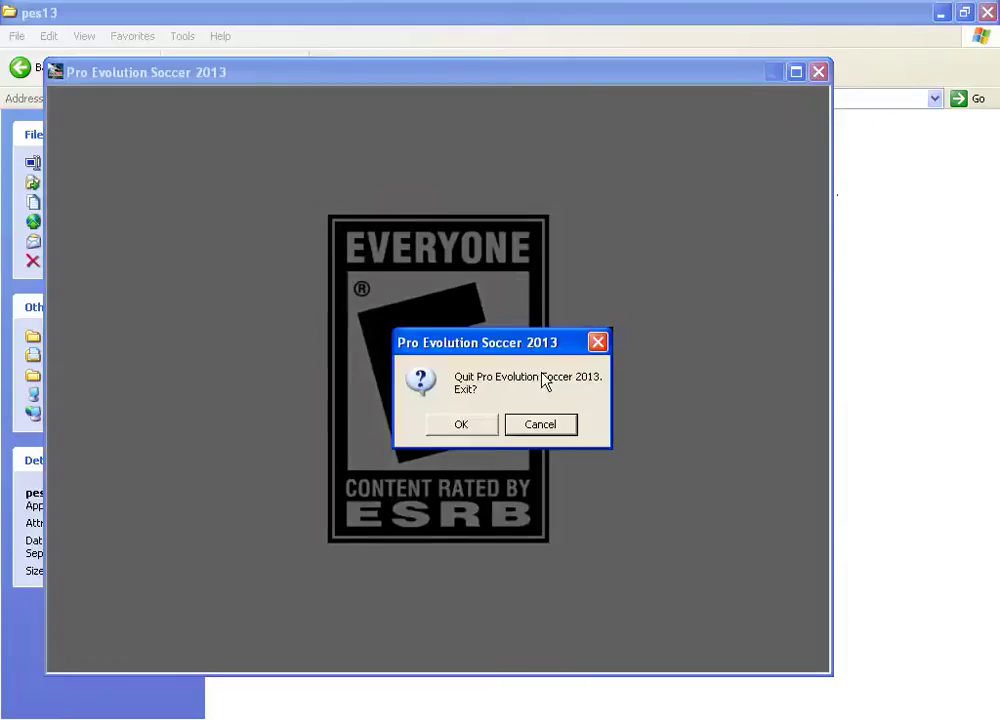
{"action": "left_click", "coordinate": [467, 433]}
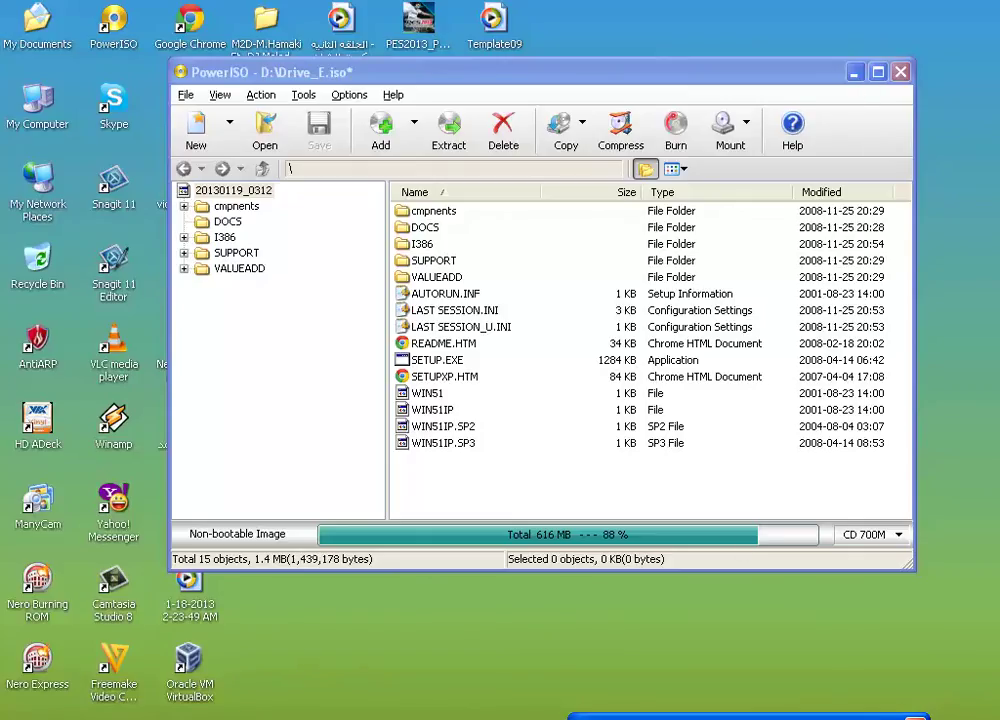
{"action": "left_click", "coordinate": [745, 716]}
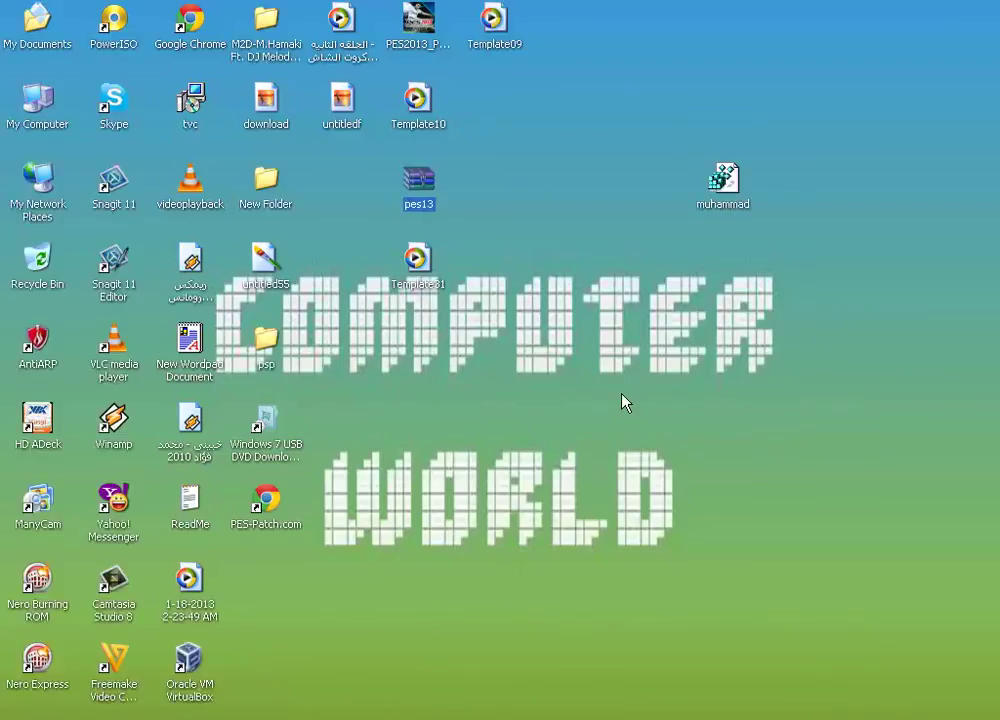